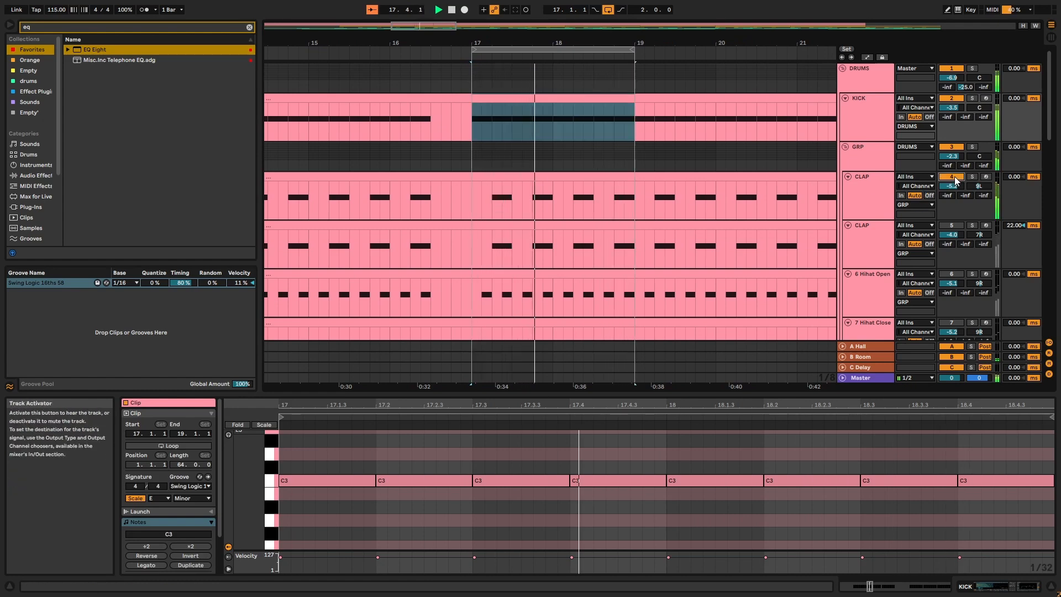
Open the bar 17 clips of both CLAP tracks and the open hi-hat, unmuting the second CLAP and 6 Hihat Open tracks.
left_click(601, 181)
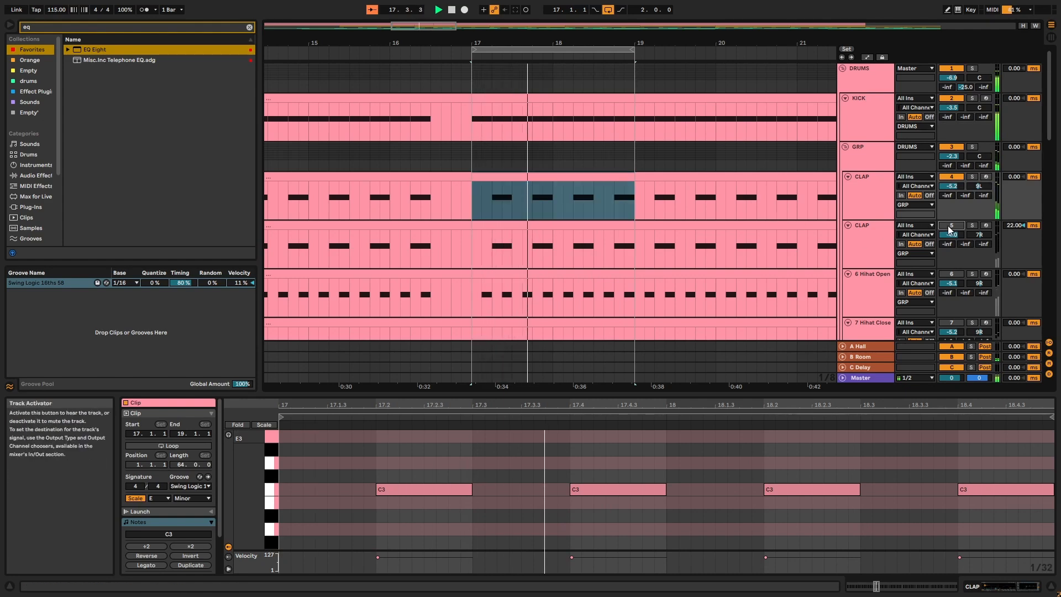
left_click(568, 225)
scroll(744, 252, "down", 2)
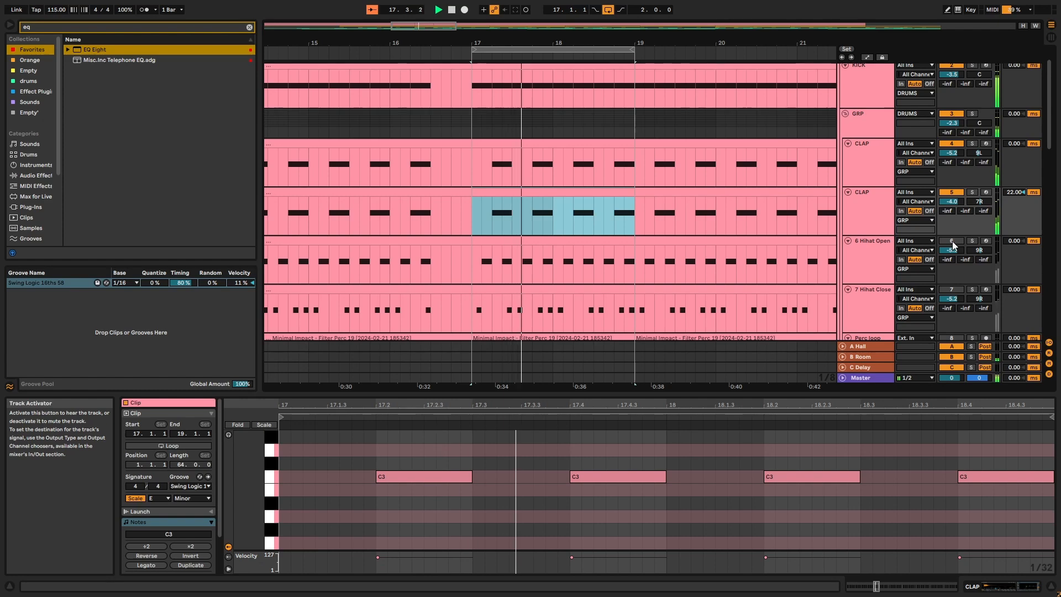
left_click(952, 240)
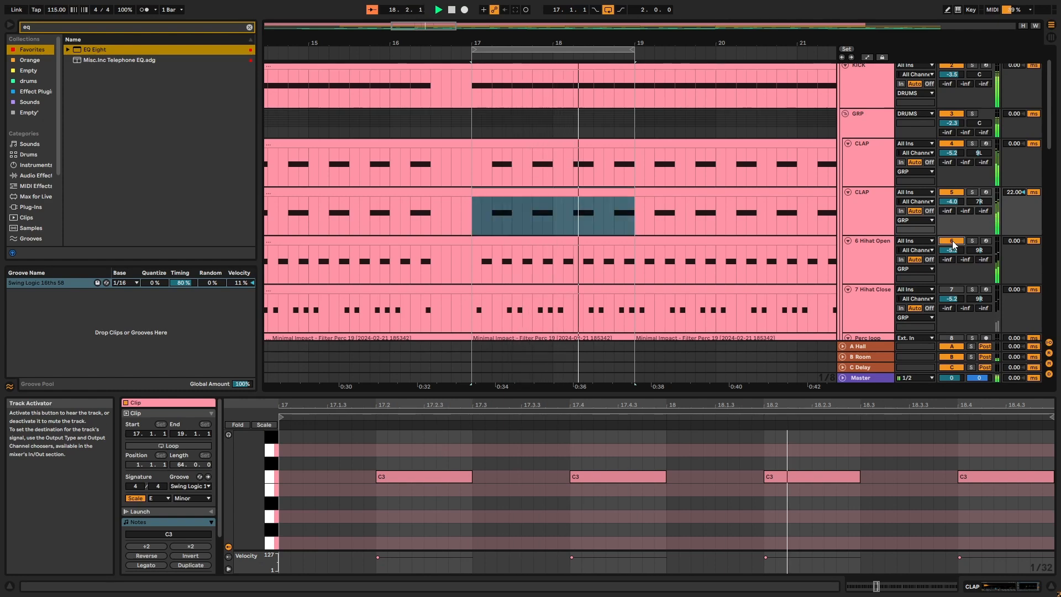
left_click(545, 243)
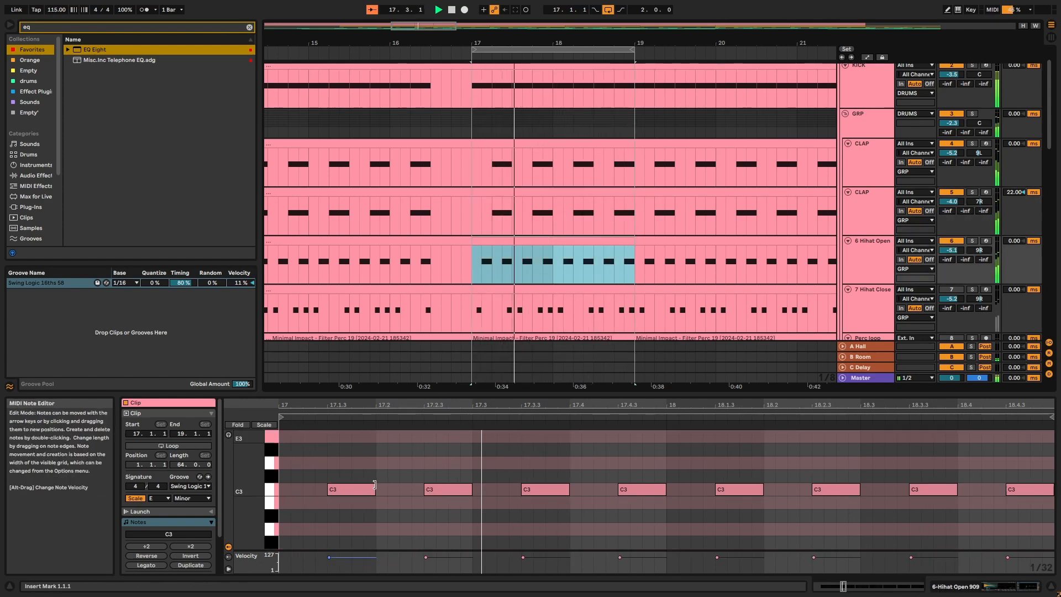
Unmute the 7 Hihat Close track and the first Perc loop track while the two-bar loop plays.
scroll(617, 237, "down", 2)
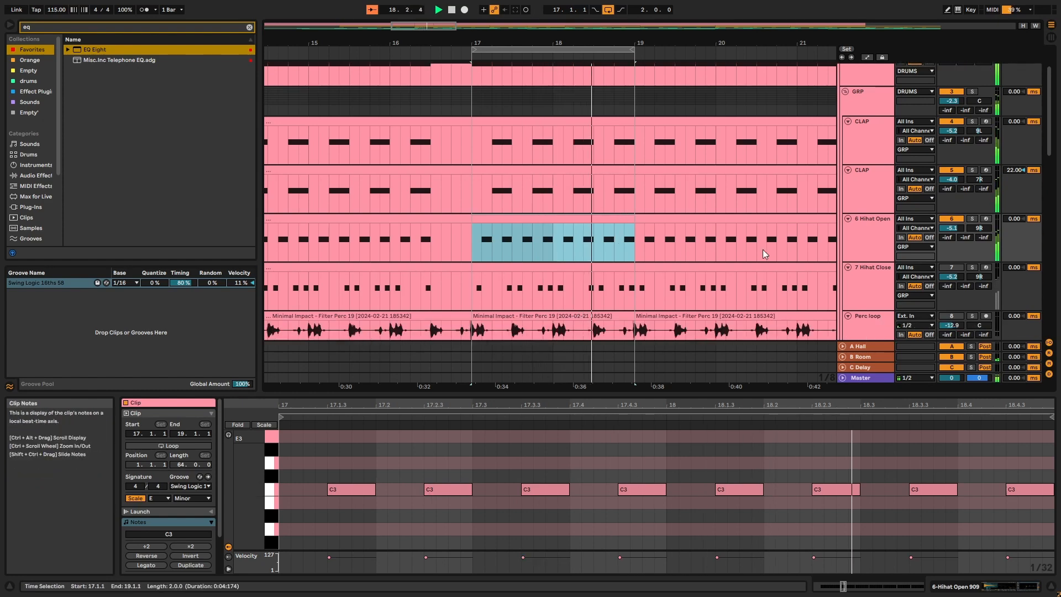
left_click(955, 257)
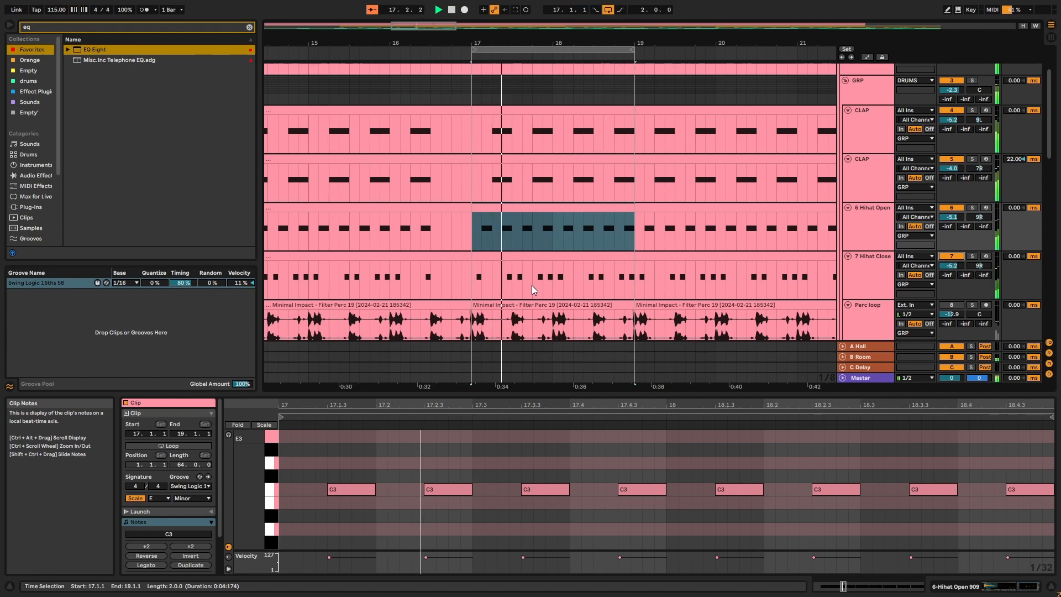
scroll(616, 262, "down", 2)
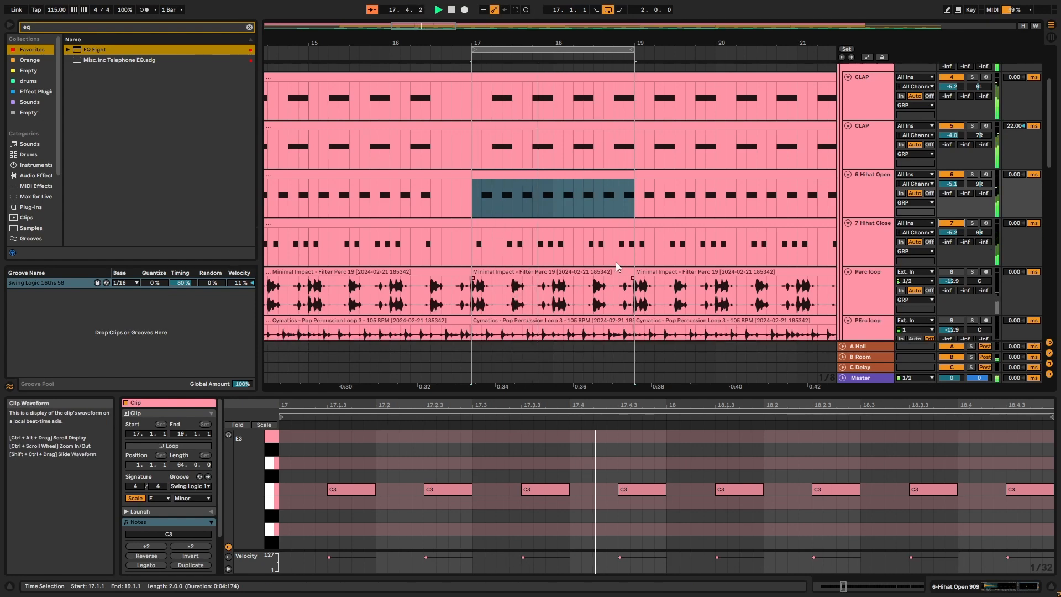
left_click(952, 272)
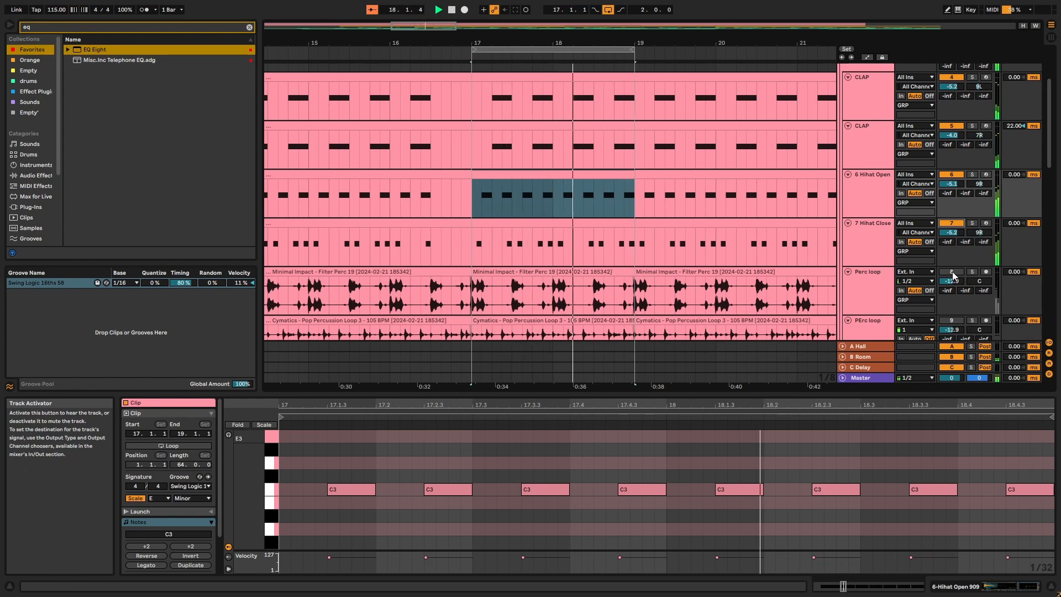
Unmute the second percussion loop track and inspect the hi-hat repeater fill just before bar 17.
scroll(951, 271, "down", 2)
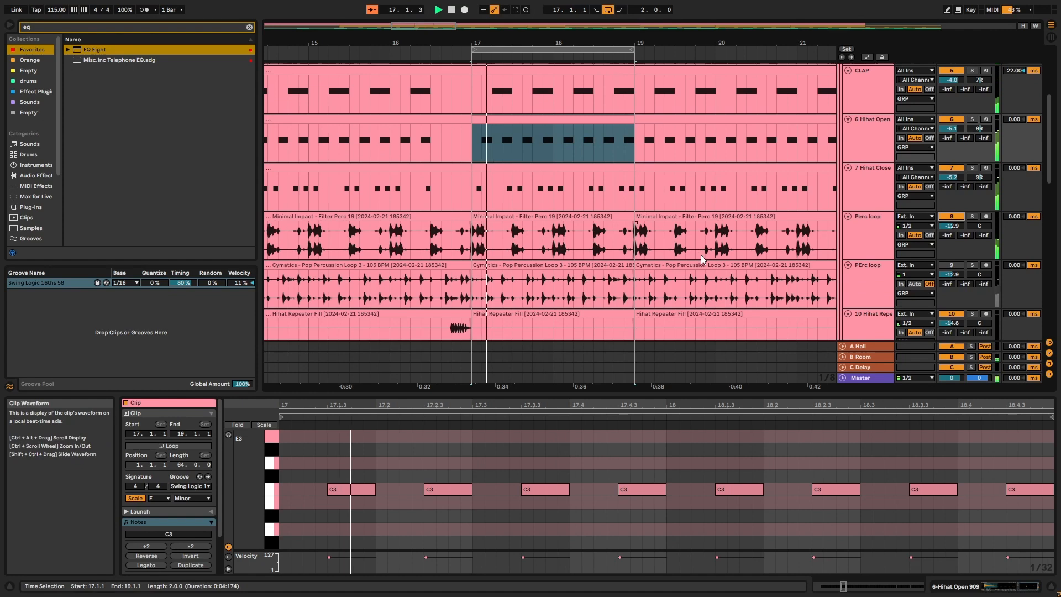
left_click(952, 267)
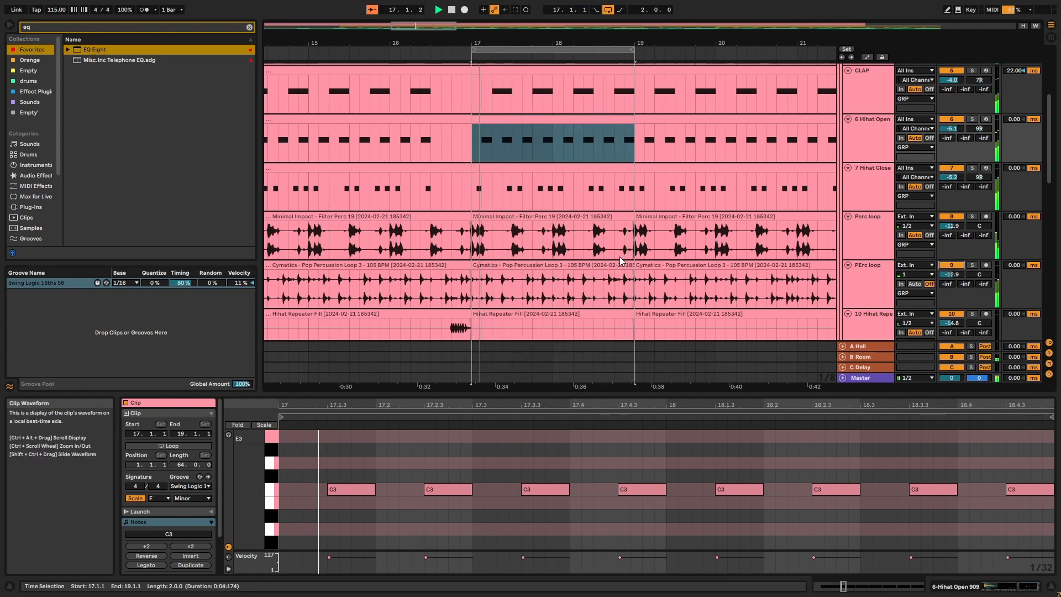
scroll(616, 255, "down", 3)
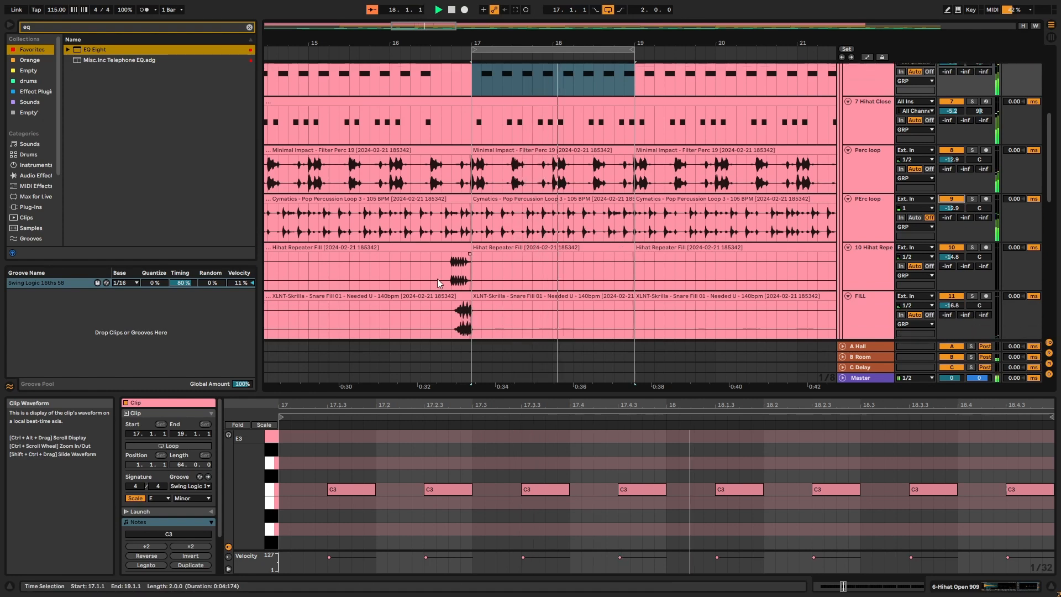
left_click(451, 276)
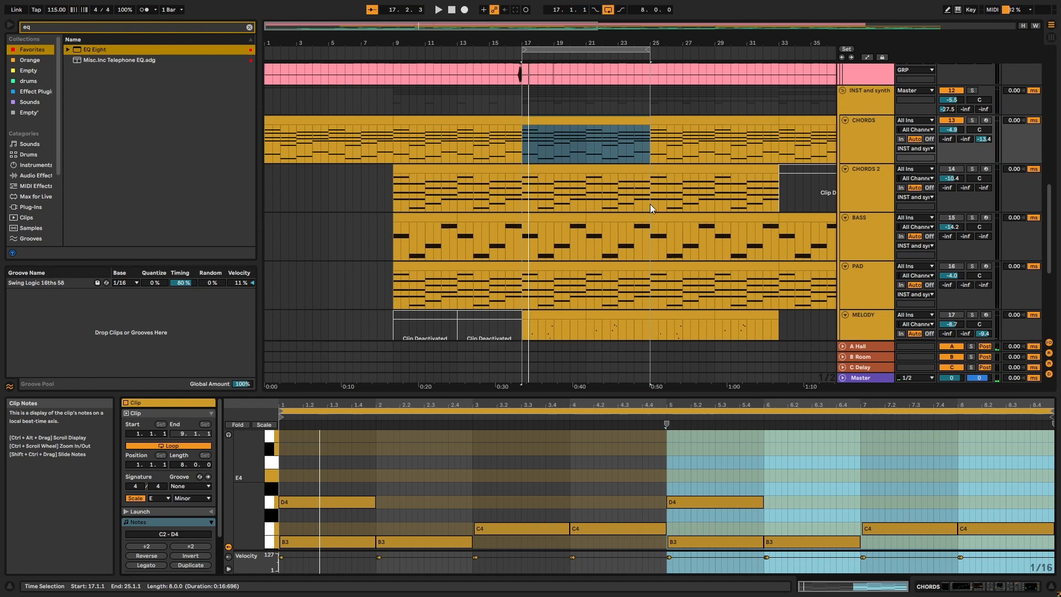
Play the CHORDS clip with its notes in view and unmute the CHORDS 2 track to layer it in.
key("space")
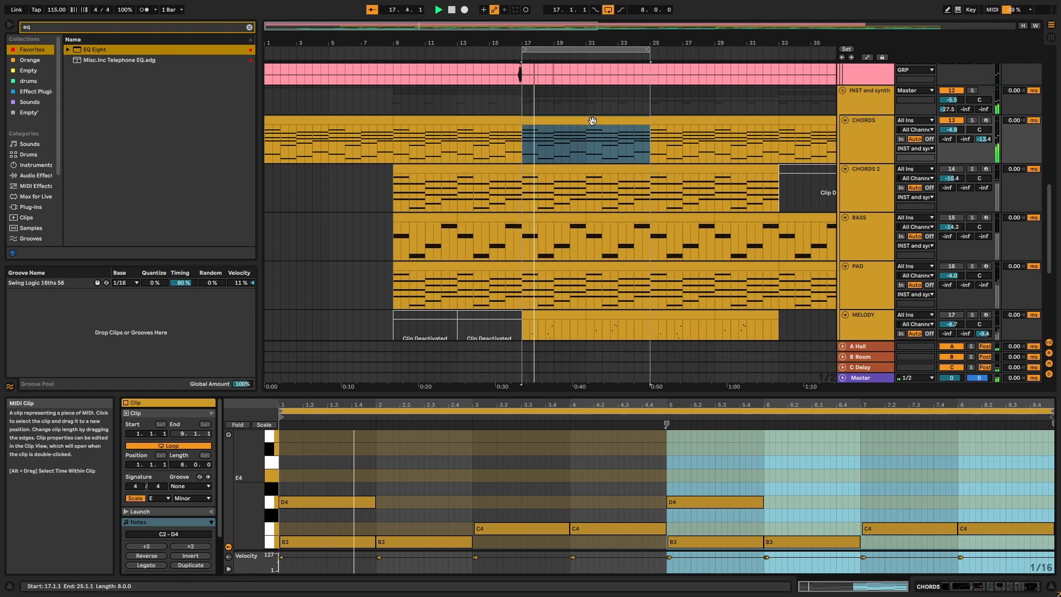
scroll(564, 456, "down", 5)
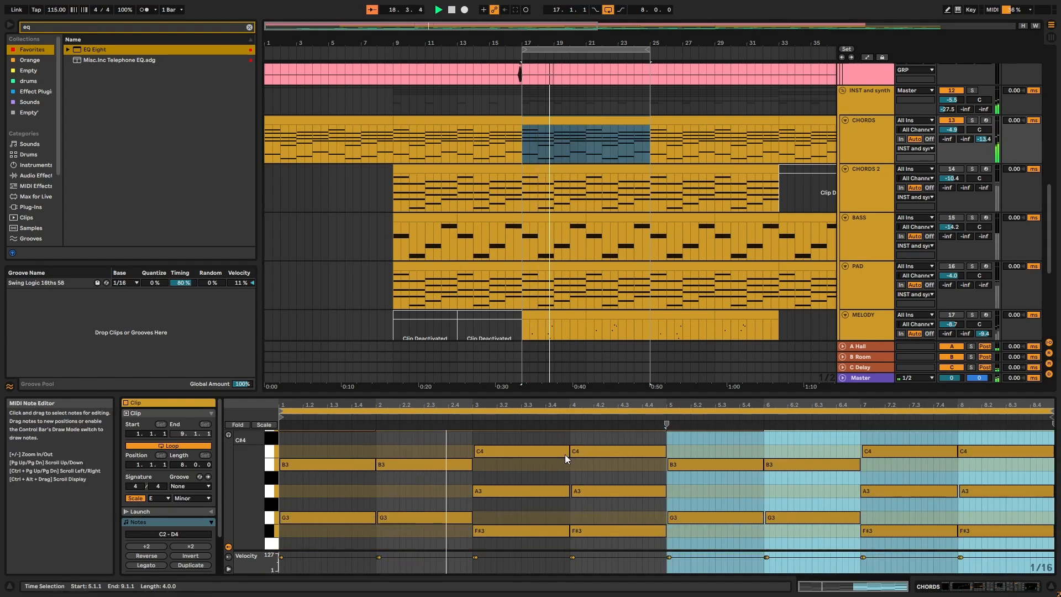
left_click(952, 170)
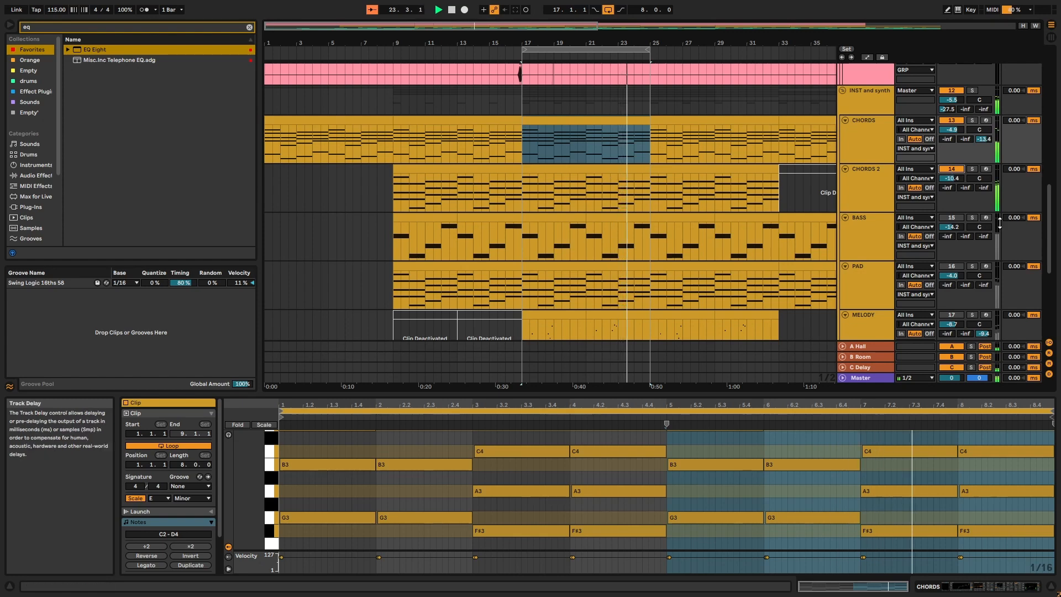
Audition the BASS and PAD tracks solo in turn, and bring both in alongside the two chord tracks.
left_click(973, 218)
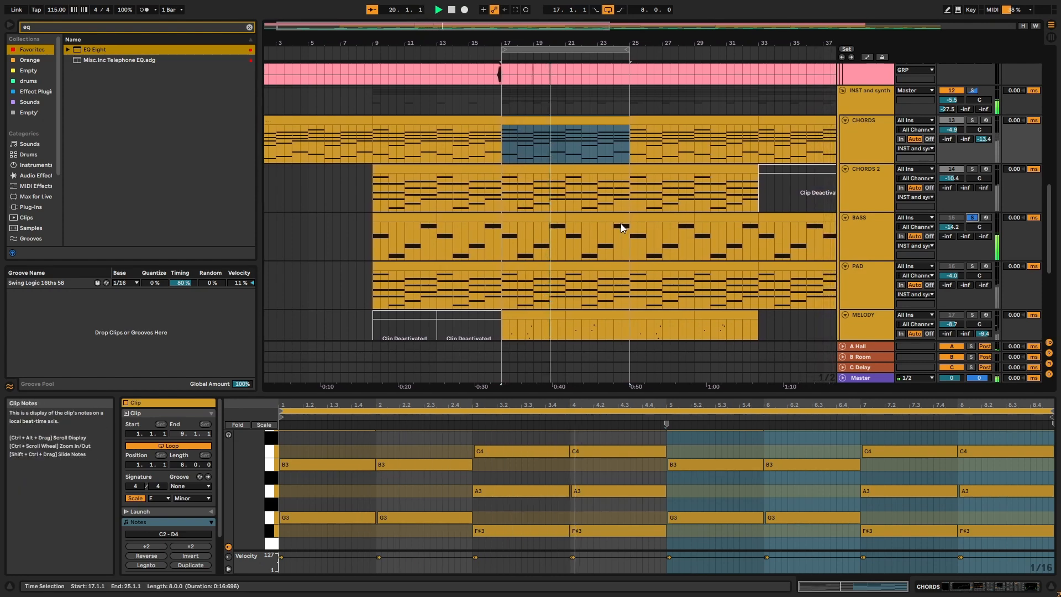
left_click(973, 266)
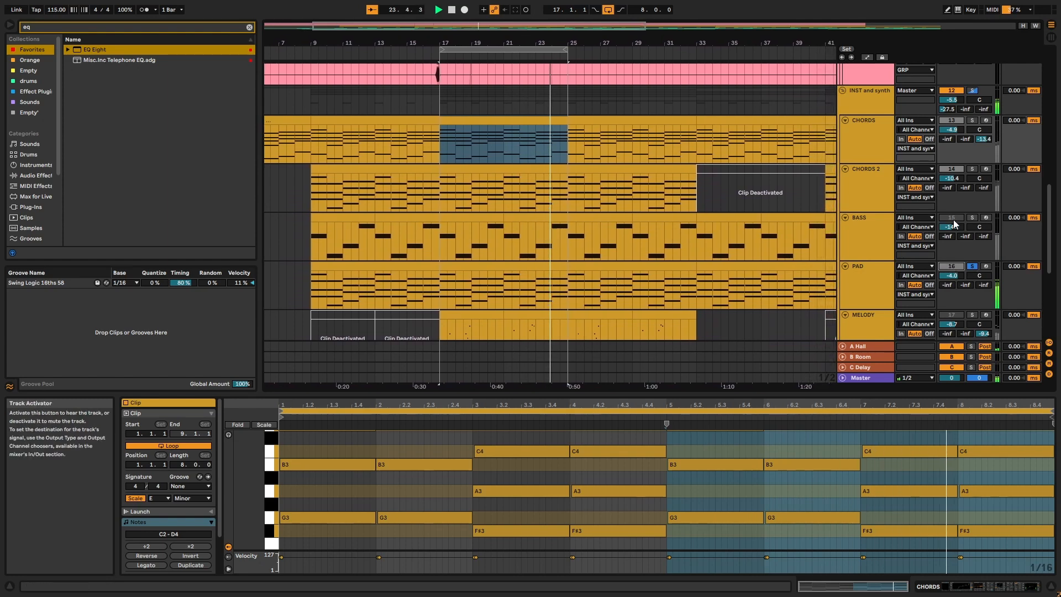
left_click(973, 266)
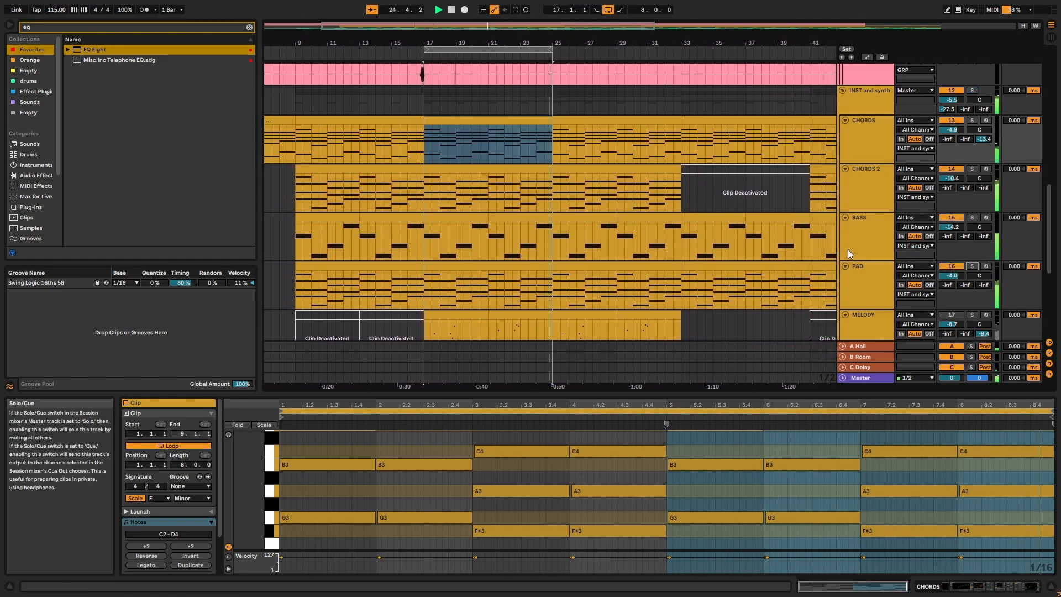
Solo the first MELODY track and open its clip at bar 17 to examine the notes.
scroll(589, 224, "down", 2)
scroll(590, 223, "down", 1)
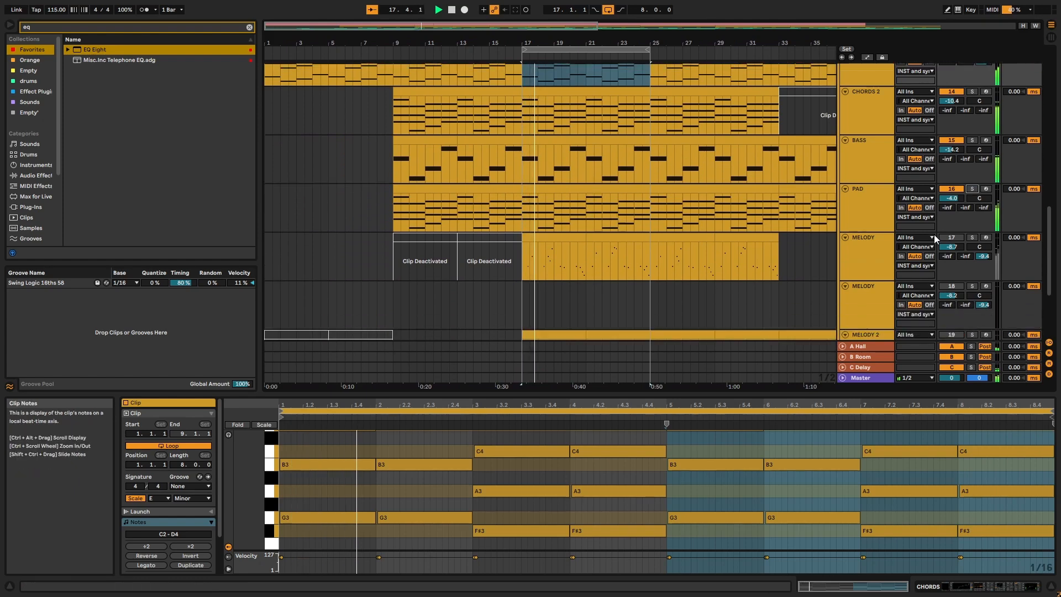
left_click(972, 237)
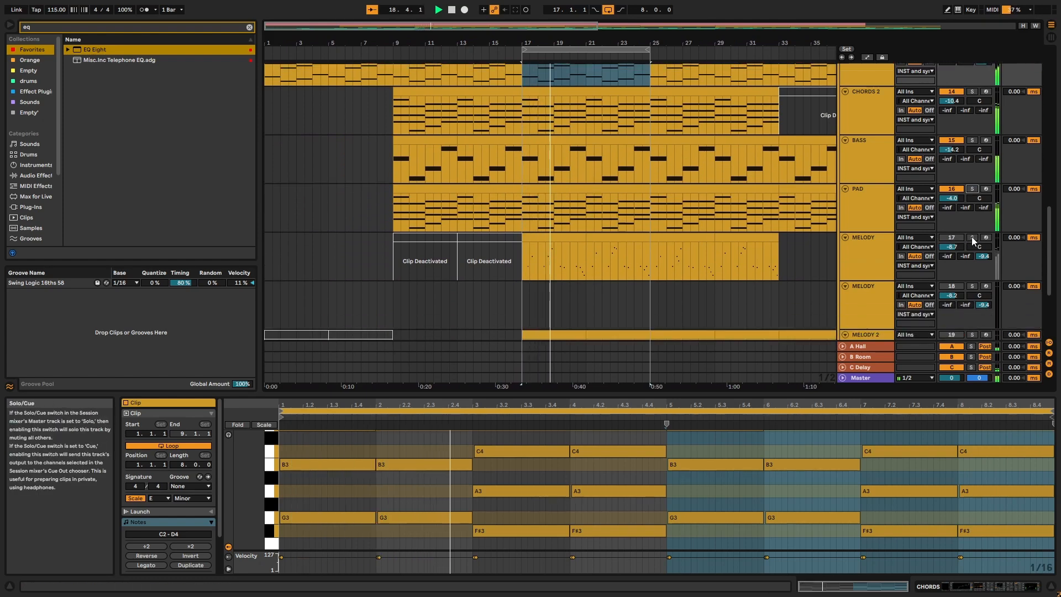
scroll(728, 222, "down", 2)
scroll(728, 222, "down", 1)
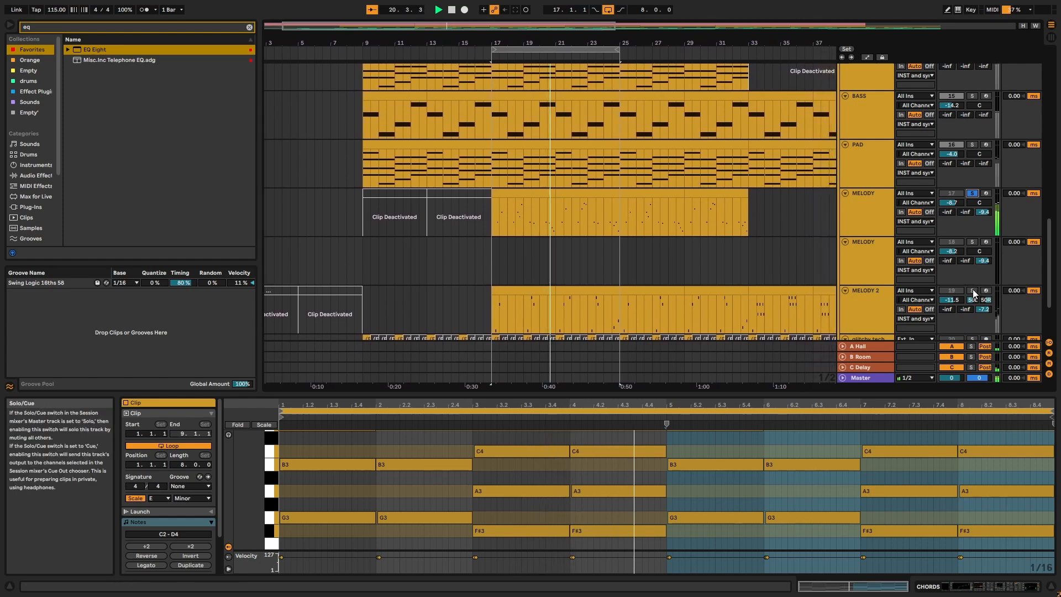
left_click(531, 192)
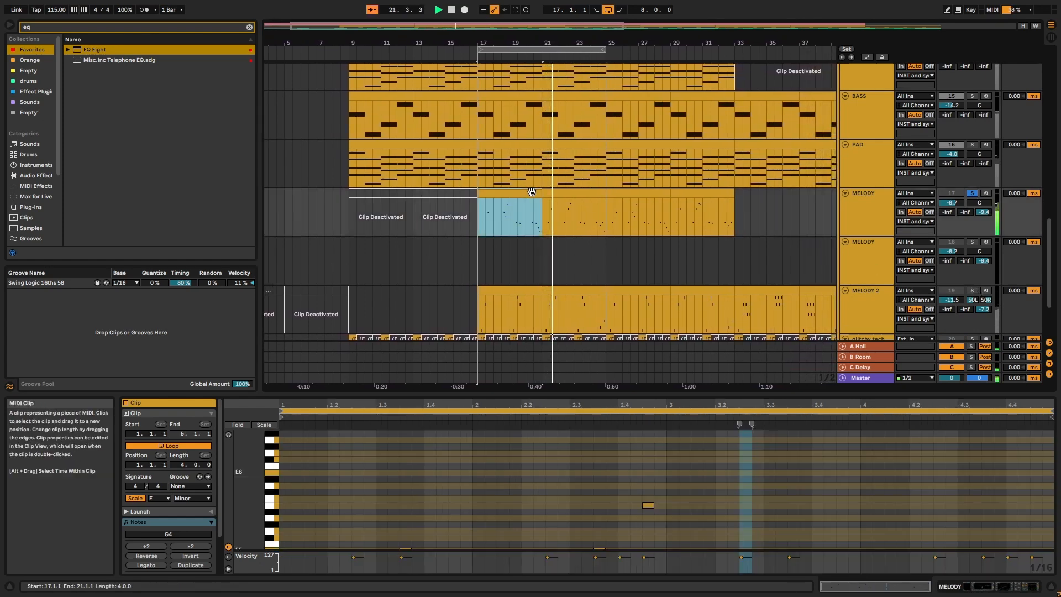
scroll(608, 450, "down", 5)
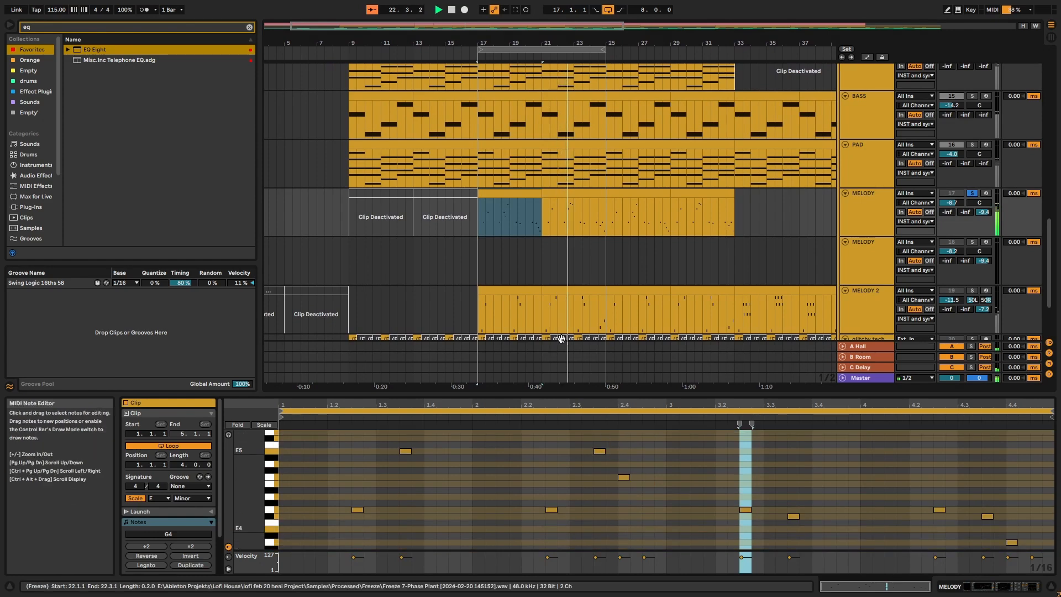
Show the MELODY and MELODY 2 clips of bars 17 to 25 together, and activate the second MELODY track and the DRUMS group.
left_click(578, 291, "shift")
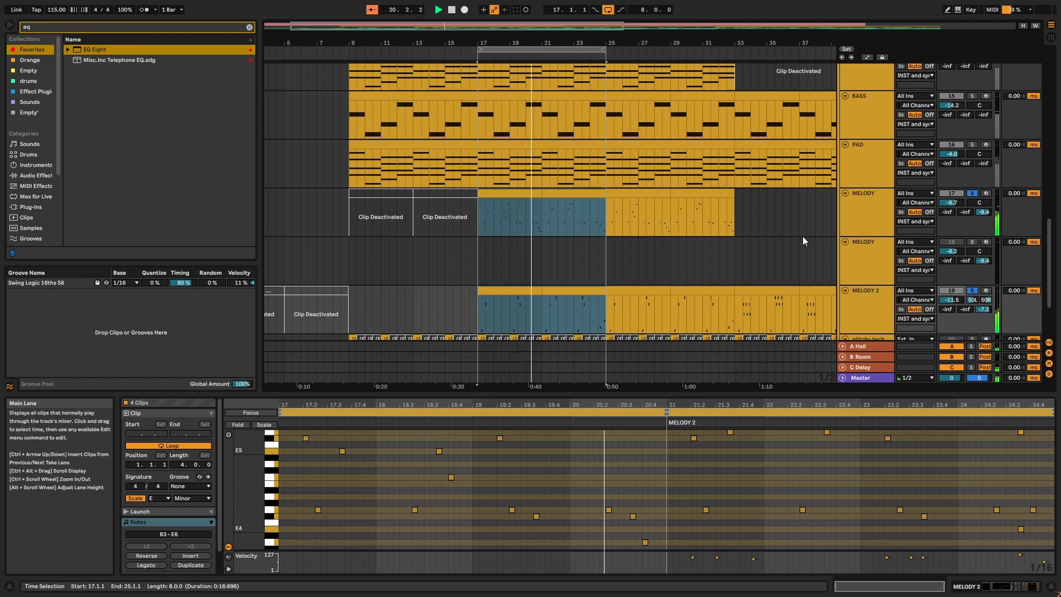
left_click(951, 242)
scroll(658, 197, "up", 5)
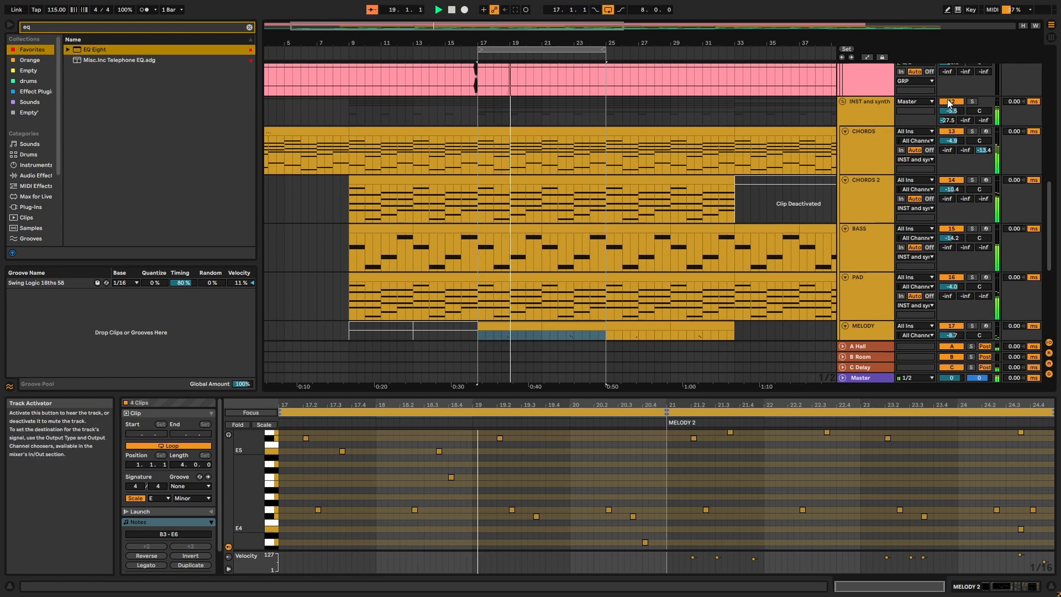
scroll(847, 133, "up", 10)
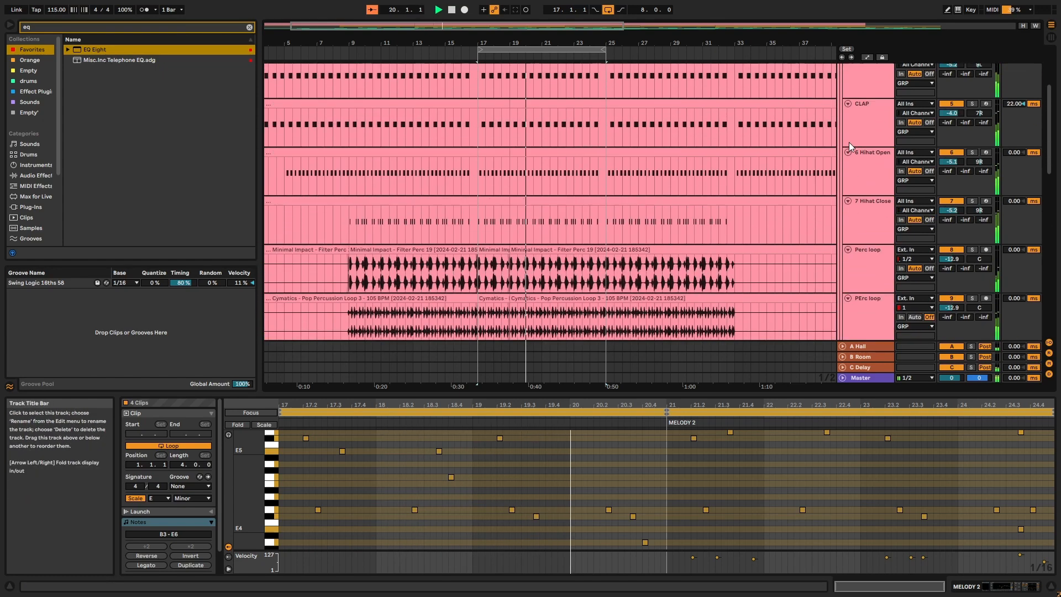
left_click(948, 68)
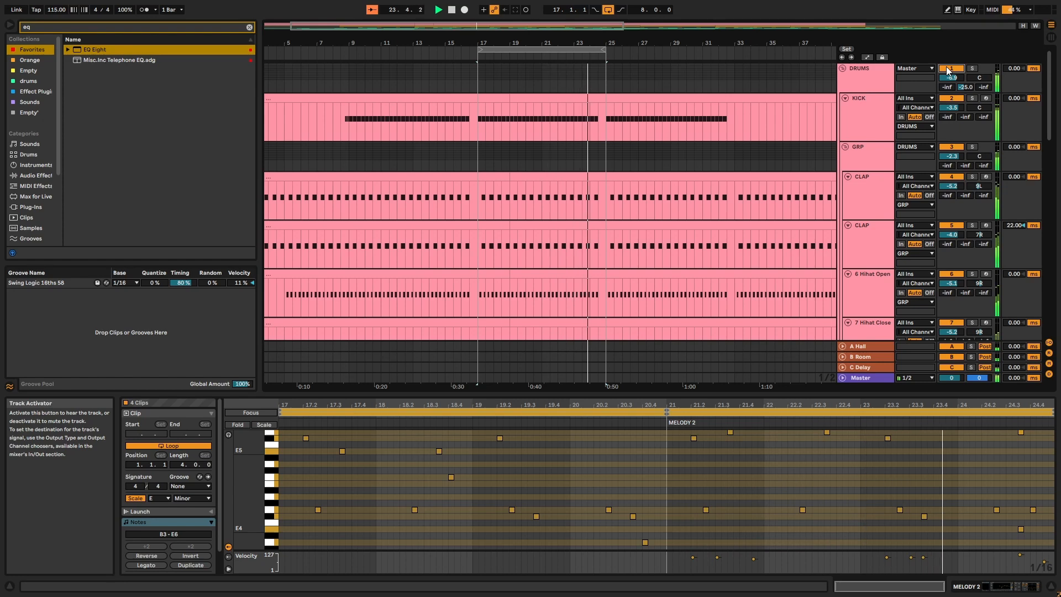
Fold and mute the DRUMS and INST and synth groups, and stop playback.
left_click(842, 68)
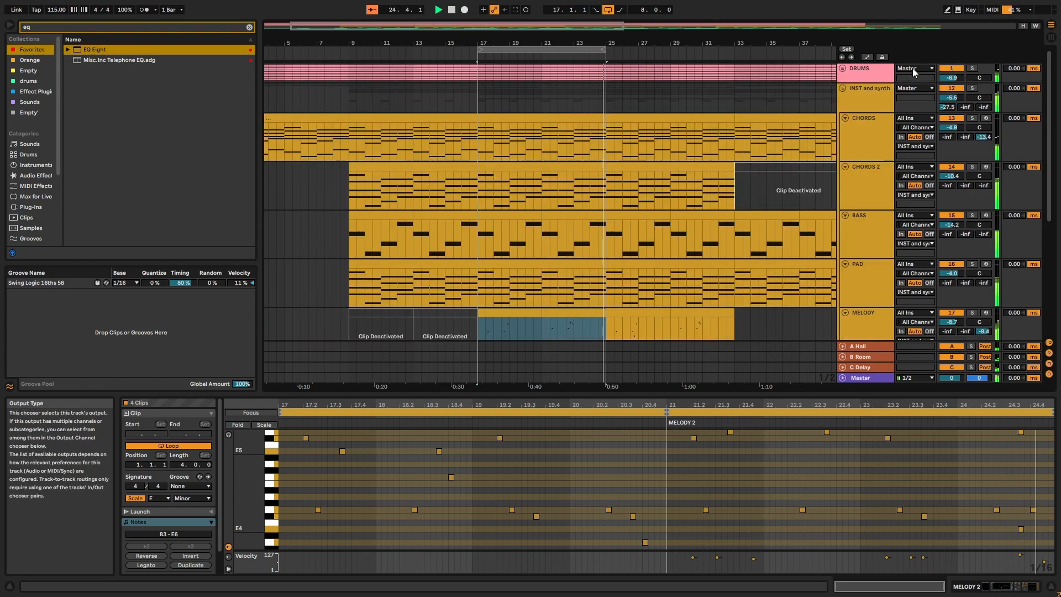
left_click(842, 88)
key("space")
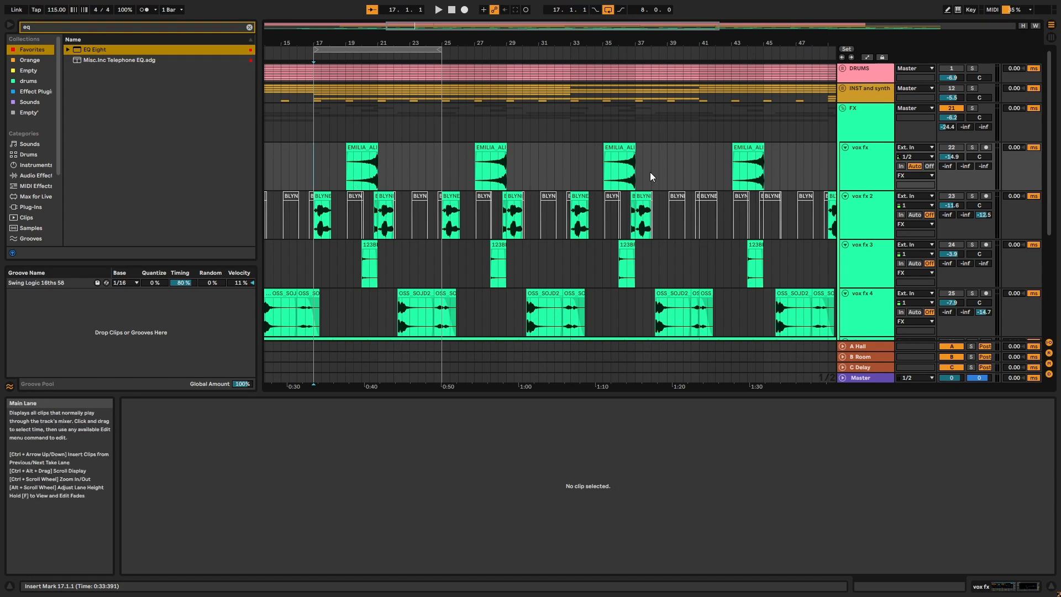
Unmute the vox fx and vox fx 2 tracks and play the vox fx 2 clip at bar 17.
left_click(957, 147)
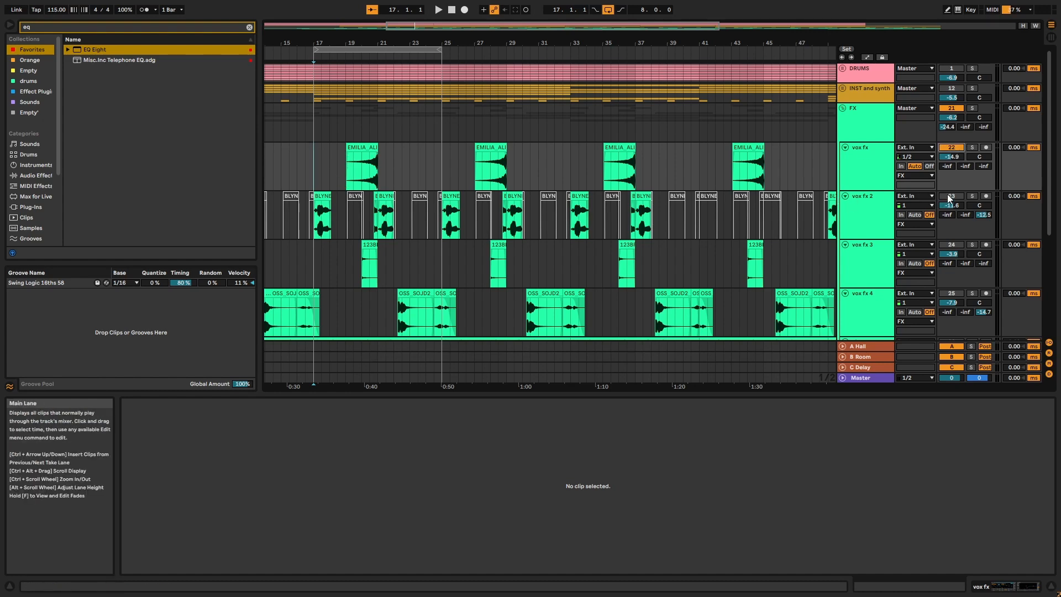
left_click(320, 218)
key("space")
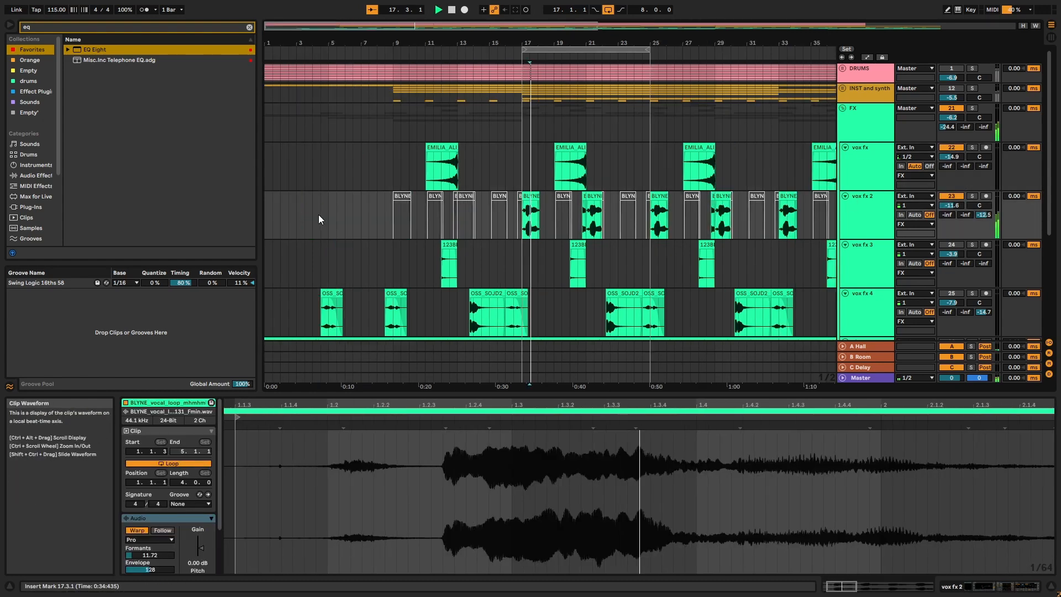
Play the vox fx clip from bar 20, and unmute vox fx 3 to play its neighbouring clip.
left_click(575, 178)
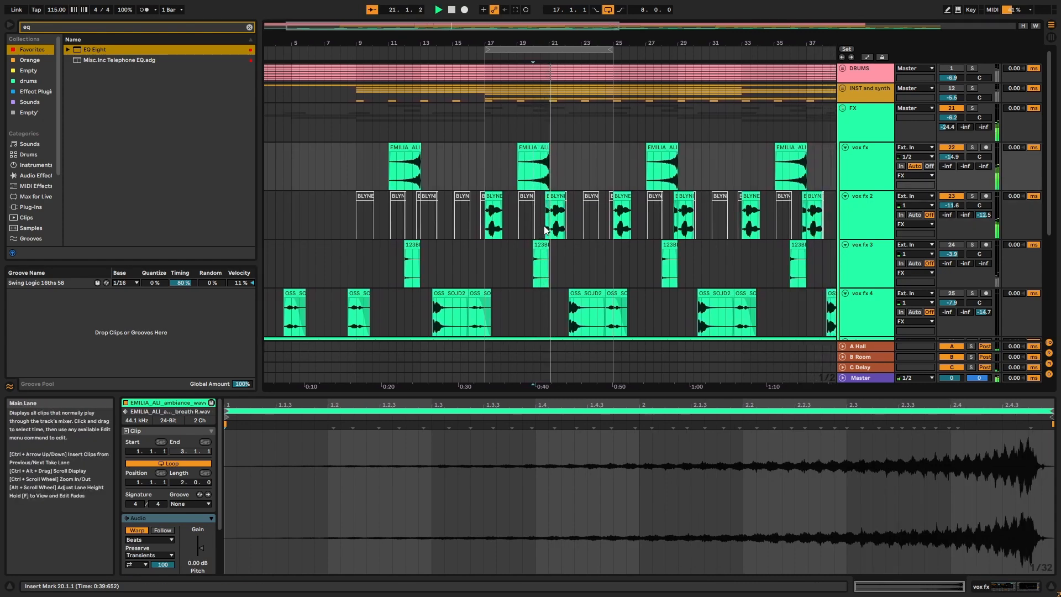
left_click(526, 271)
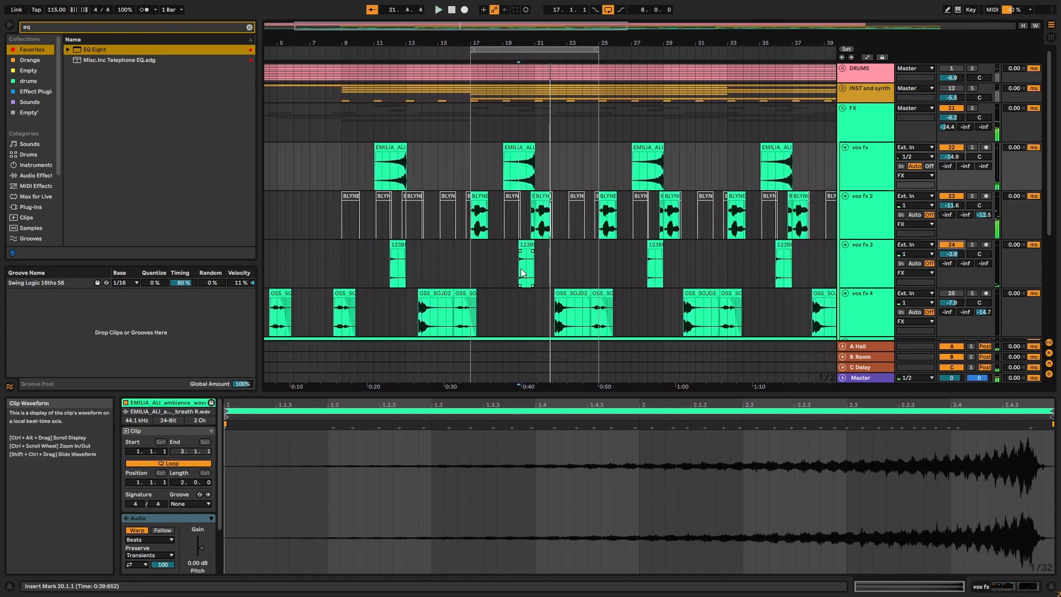
key("space")
key("space")
Play the vox fx 4 clip from bar 22 and solo the vinyl track below it.
scroll(588, 254, "down", 2)
left_click(587, 254)
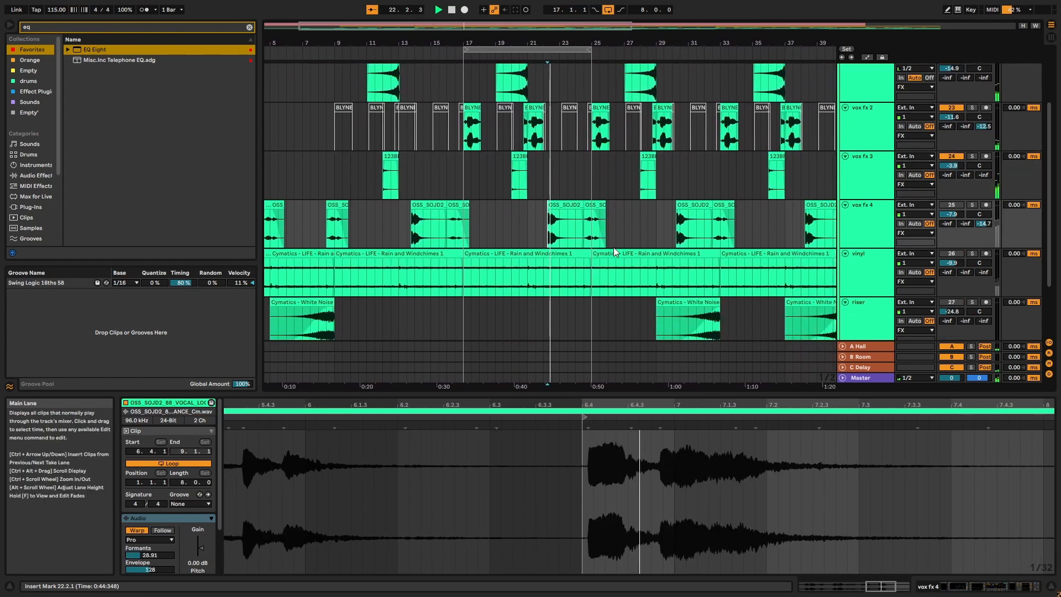
scroll(650, 206, "down", 2)
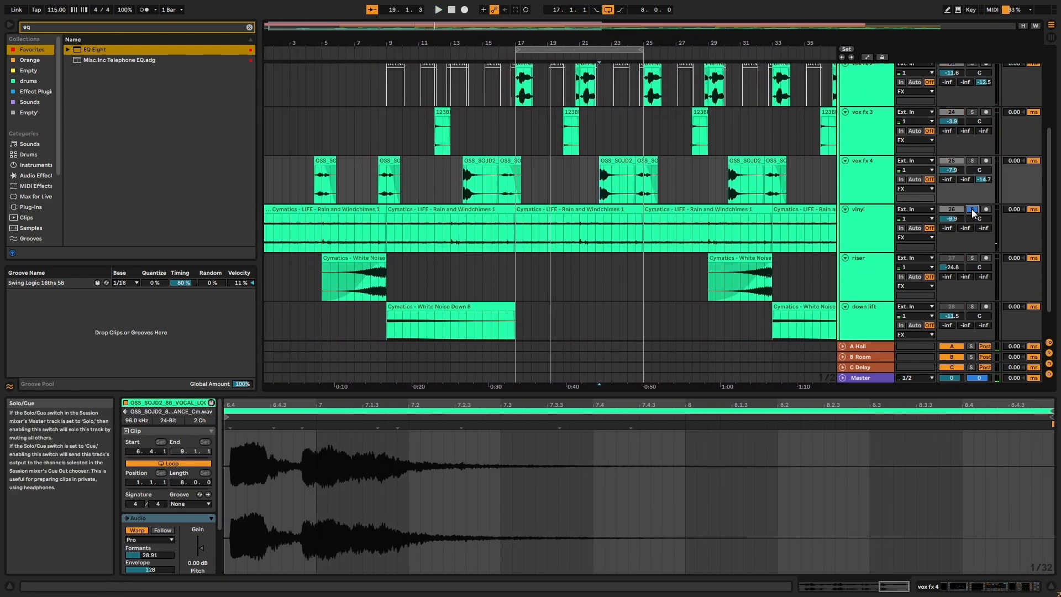
Audition the soloed vinyl track, and solo the riser track to play its White Noise Up clip from bar 31.
left_click(972, 209)
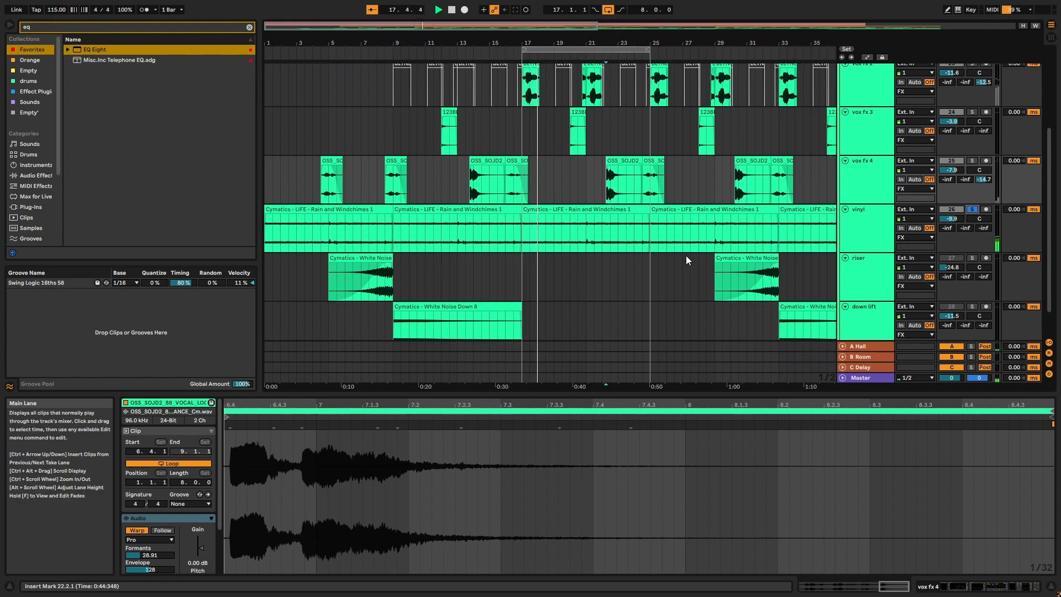
left_click(751, 283)
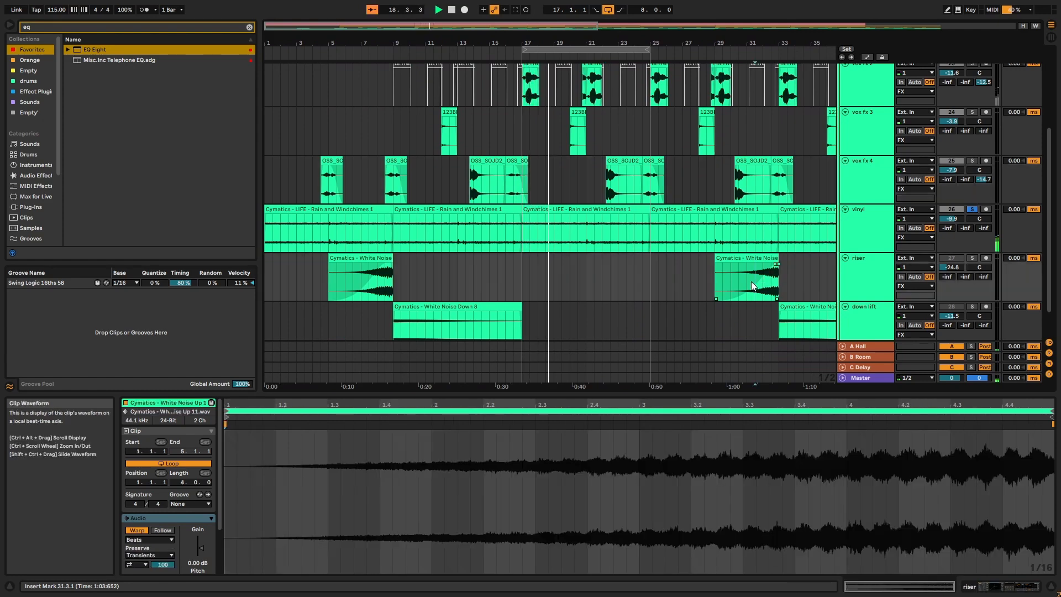
left_click(972, 258)
key("space")
key("space")
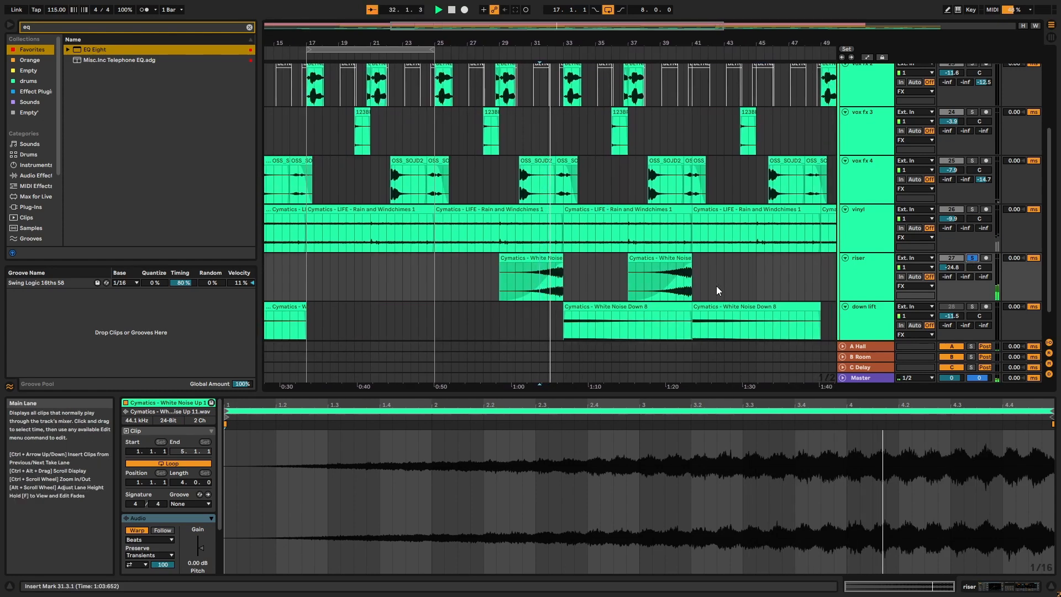
Solo the down lift track to hear its White Noise Down clip as playback continues.
scroll(696, 279, "down", 2)
left_click(971, 285)
left_click(952, 285)
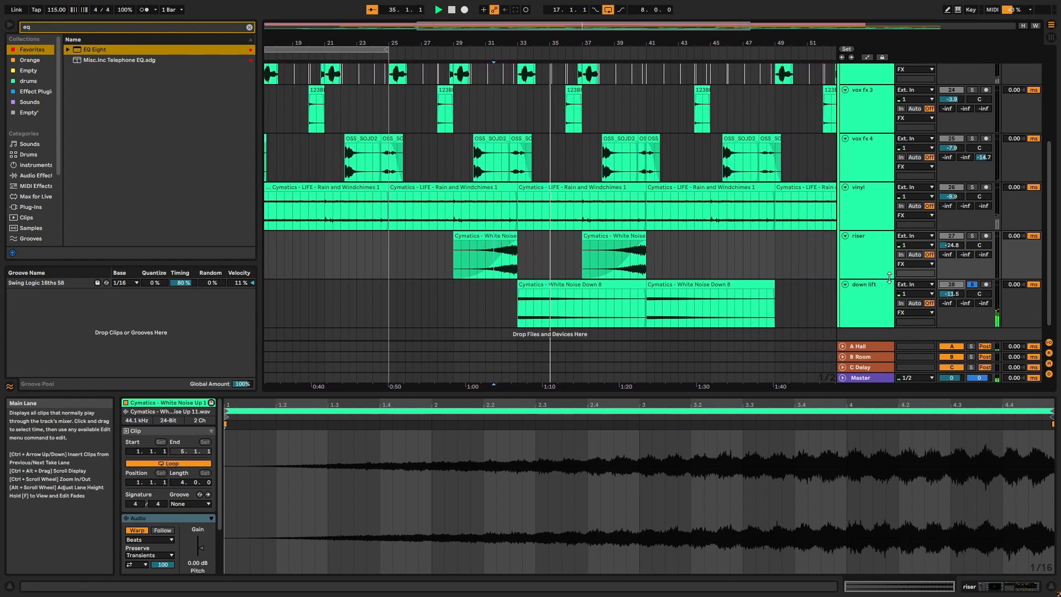
Remove the solo from the down lift track and restart playback of the full mix from bar 17.
scroll(673, 265, "up", 3)
scroll(415, 232, "left", 3)
scroll(381, 233, "up", 1)
left_click(368, 209)
scroll(500, 221, "up", 3)
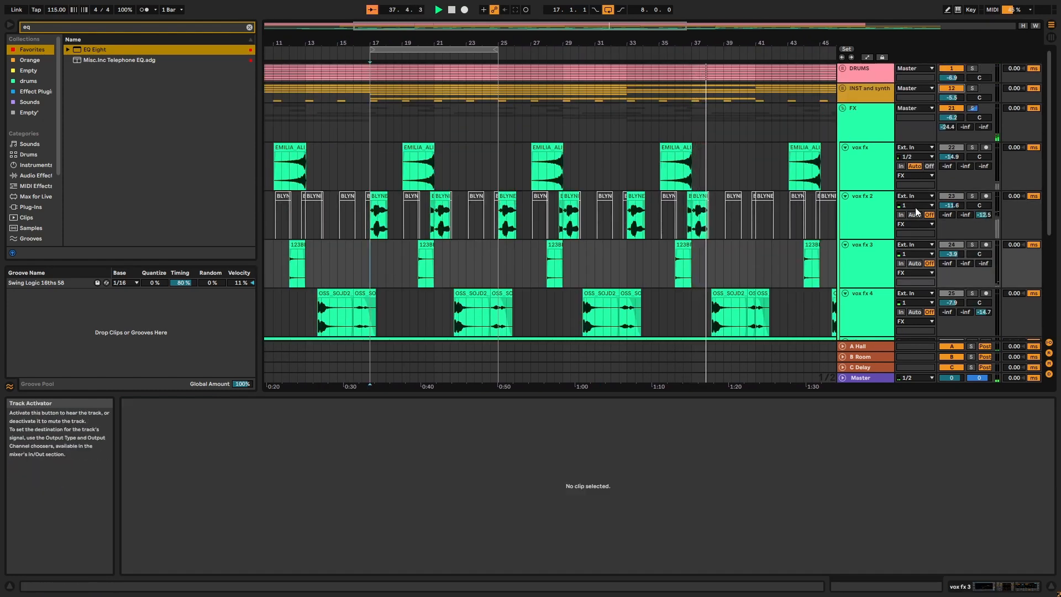
scroll(916, 188, "down", 5)
left_click(972, 271)
key("space")
key("space")
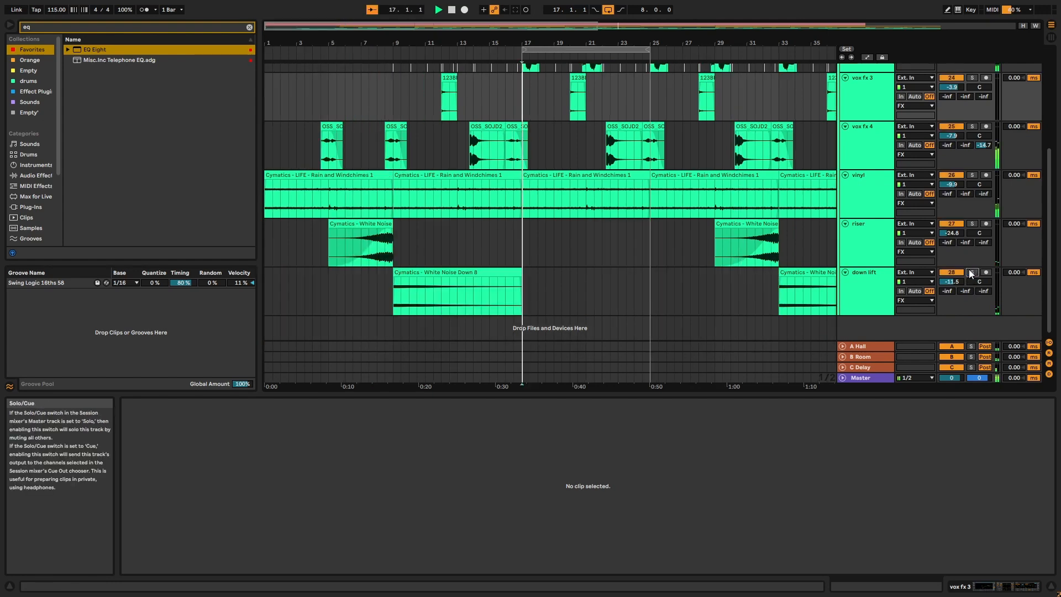
Fold the FX group while the full mix plays.
scroll(658, 202, "up", 4)
scroll(565, 170, "up", 1)
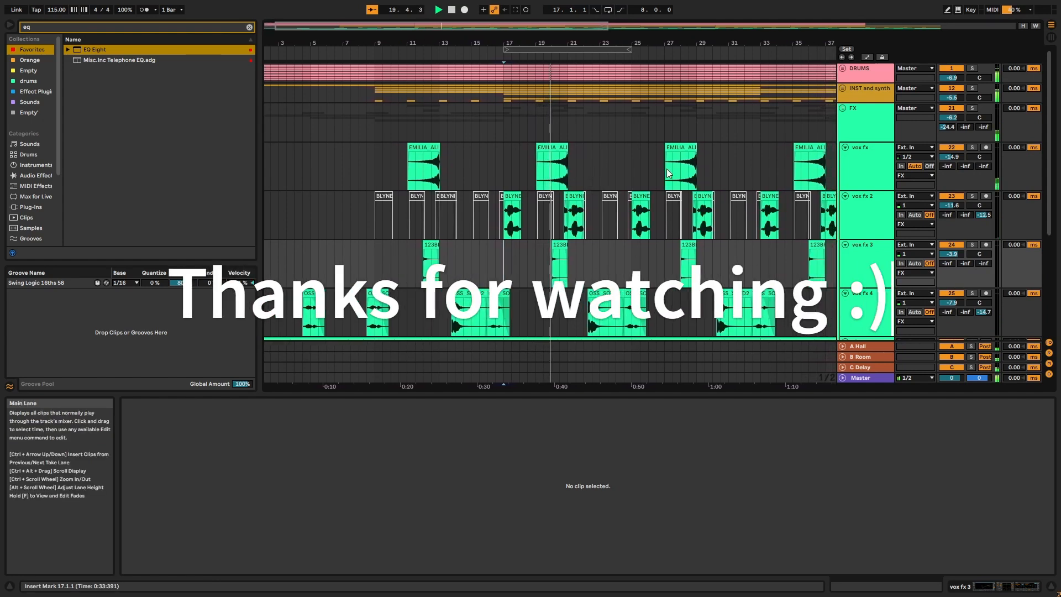
left_click(842, 110)
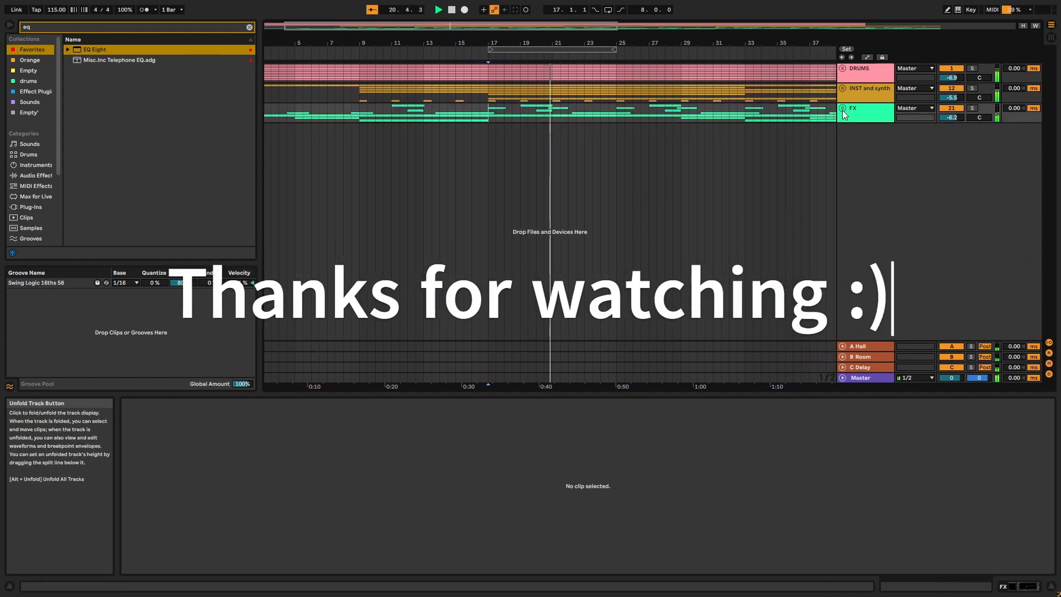